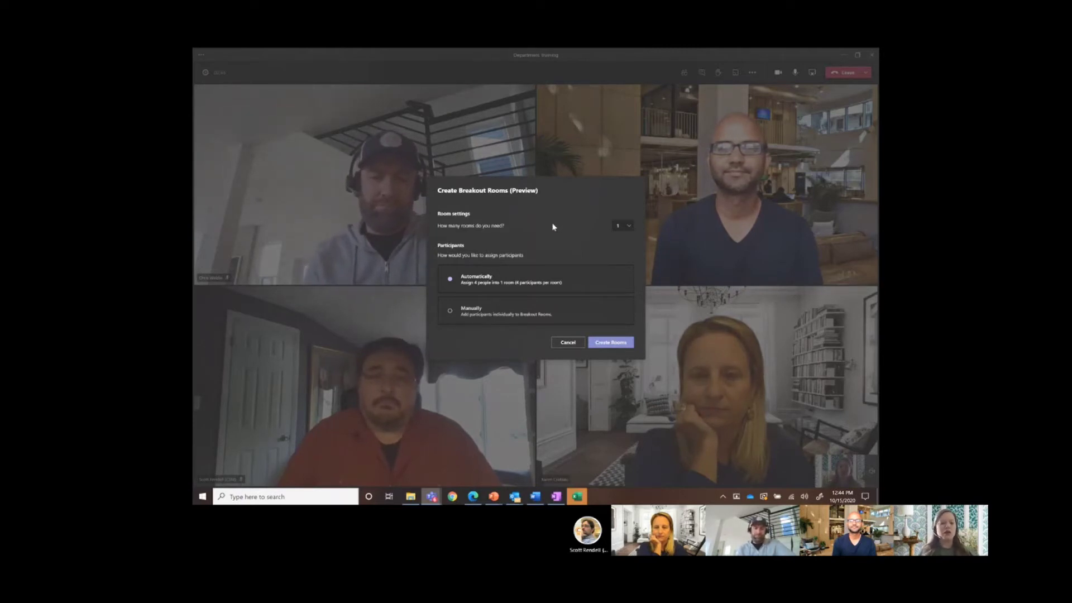
# Step: Create 2 breakout rooms with manual participant assignment and expand the list of participants to assign
pyautogui.click(623, 228)
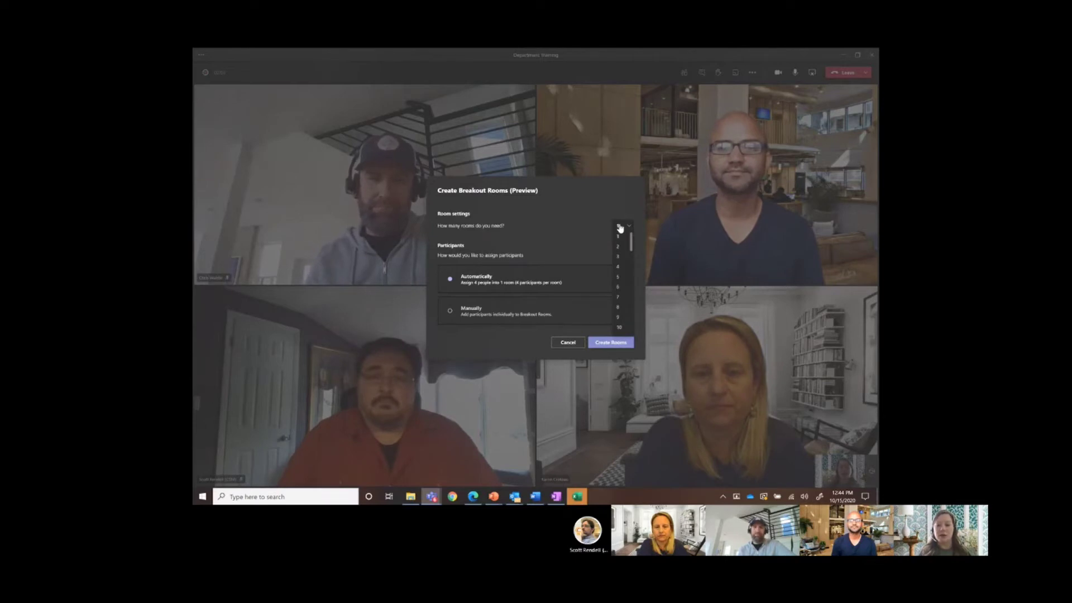
pyautogui.click(619, 247)
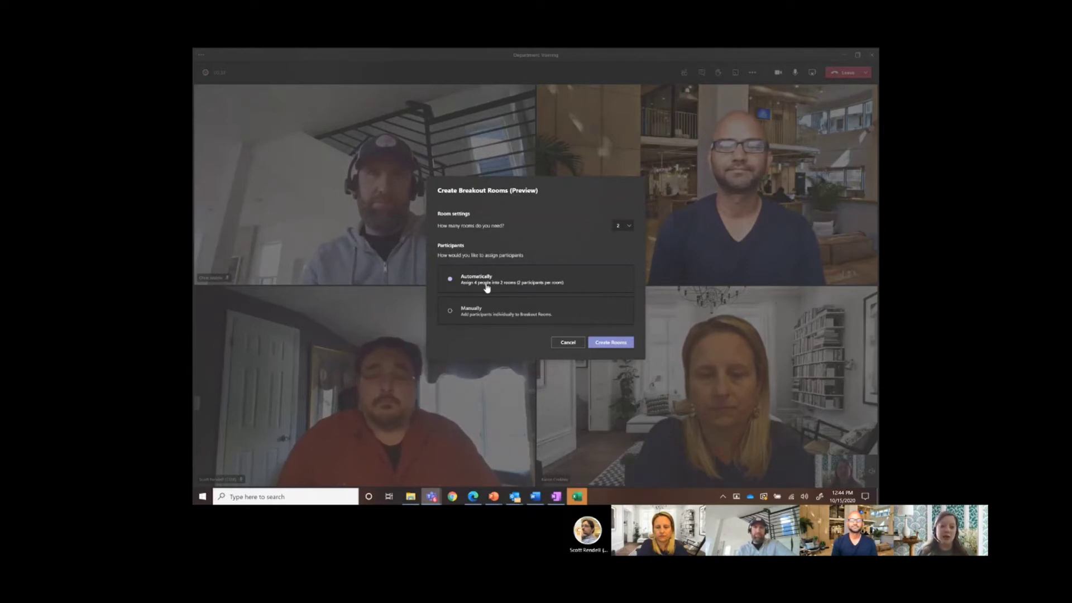
pyautogui.click(450, 314)
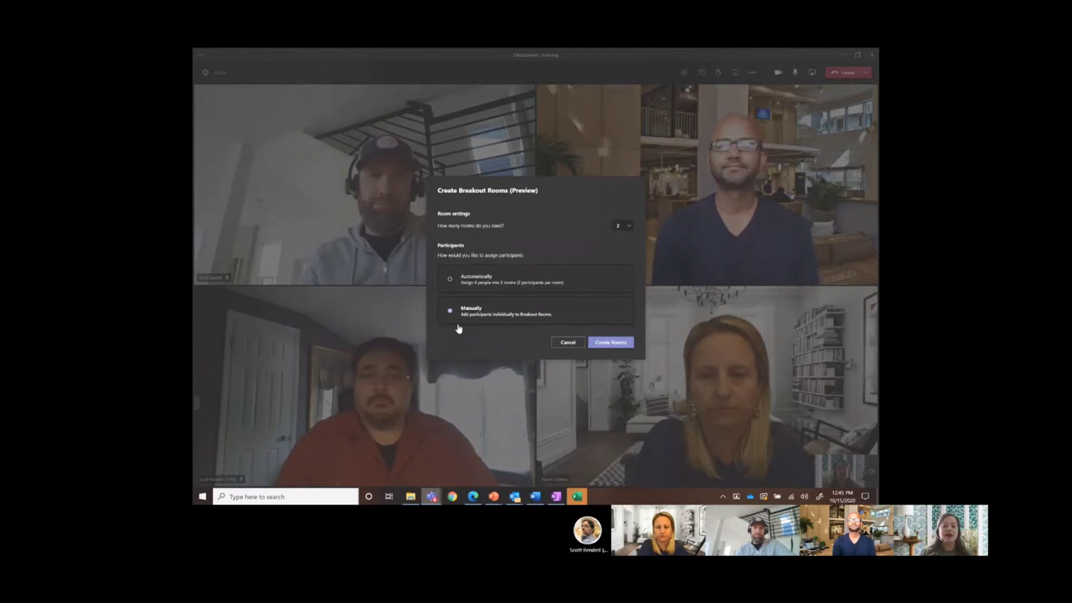
pyautogui.click(621, 345)
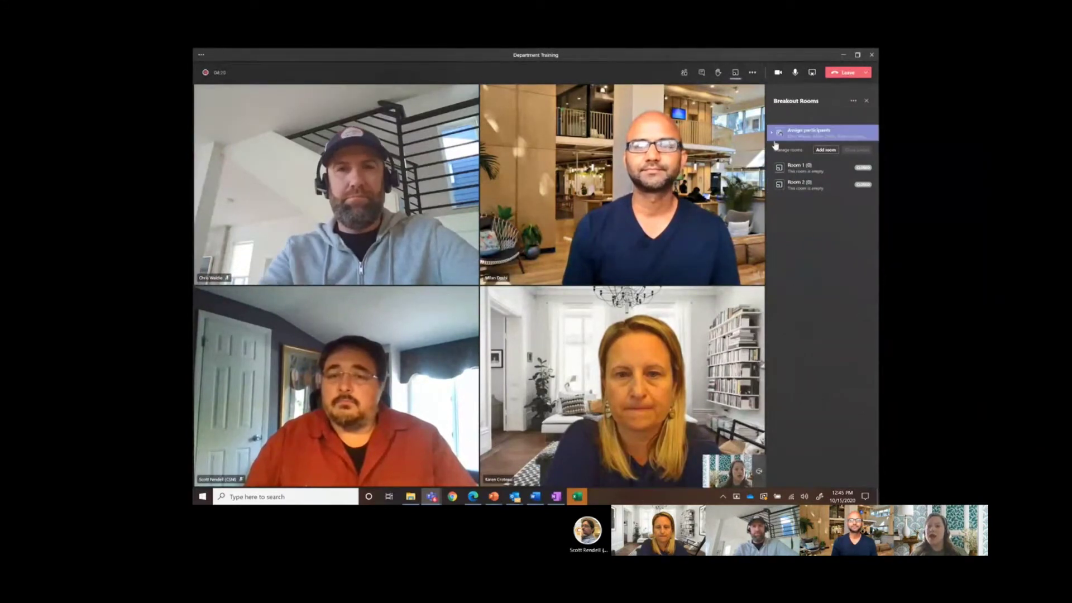
pyautogui.click(798, 136)
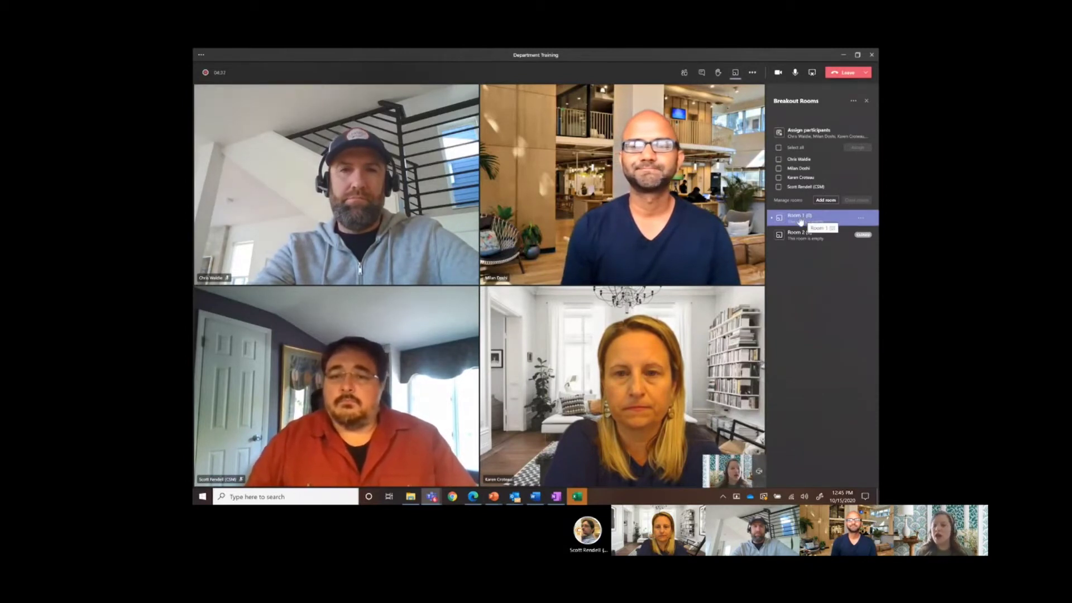
# Step: Rename the breakout room "Room 1" as "Group A"
pyautogui.click(862, 221)
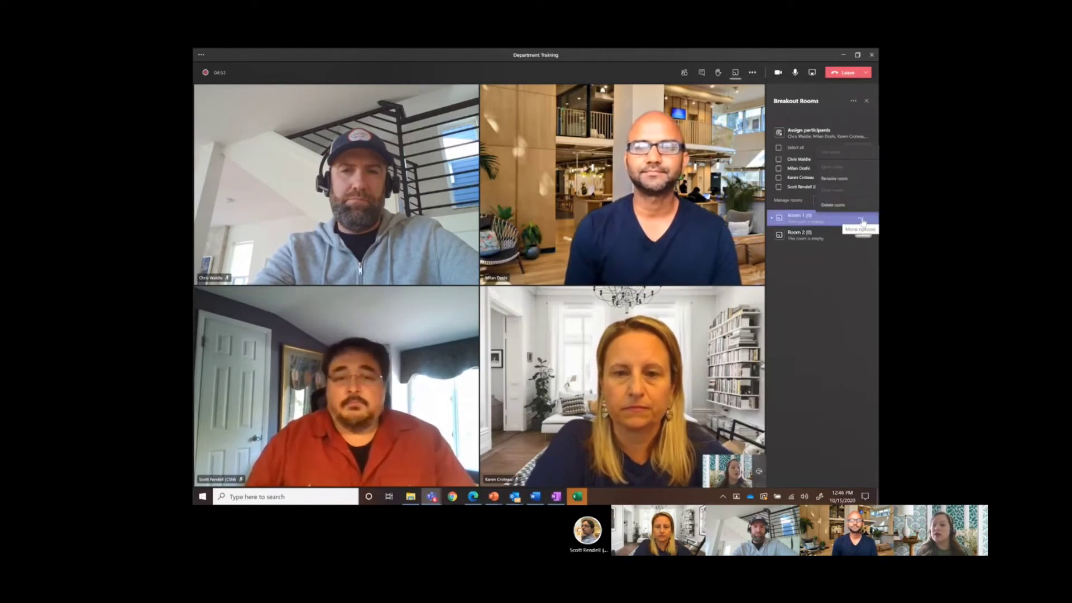
pyautogui.click(837, 179)
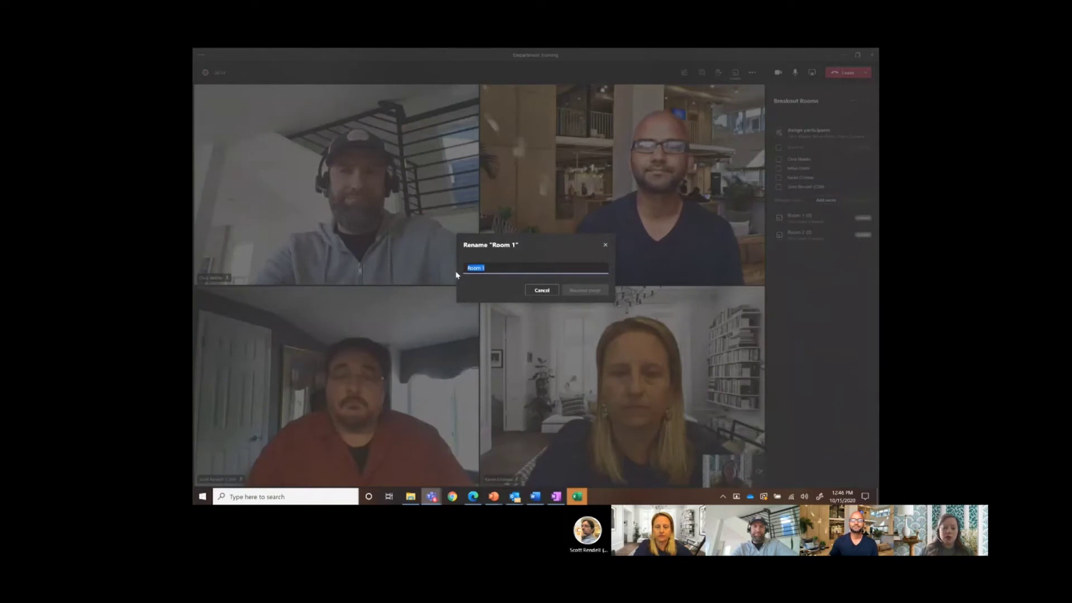
pyautogui.write('Group A')
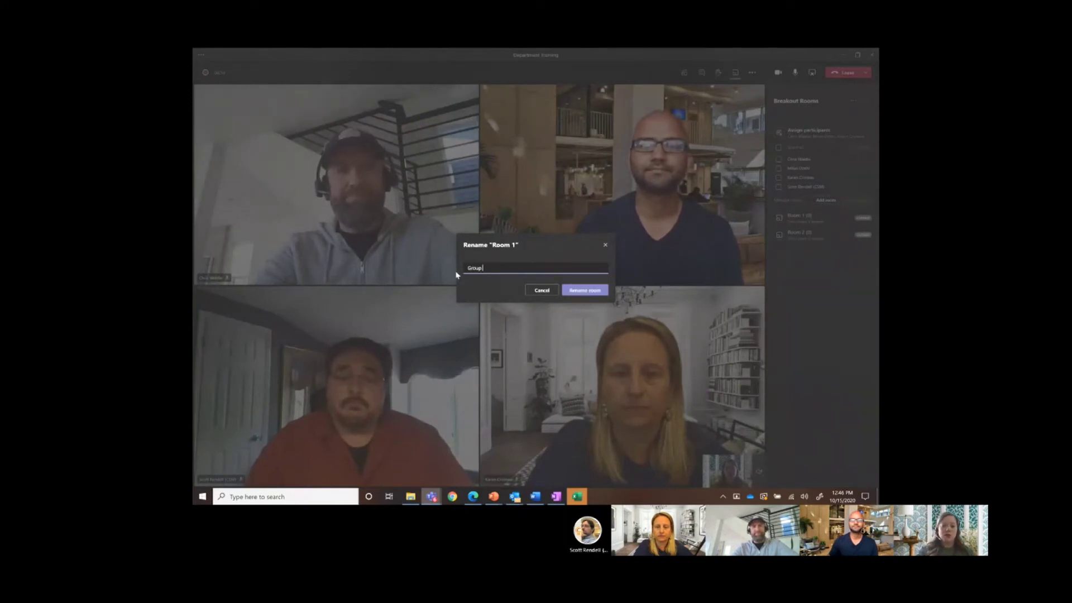
pyautogui.click(587, 290)
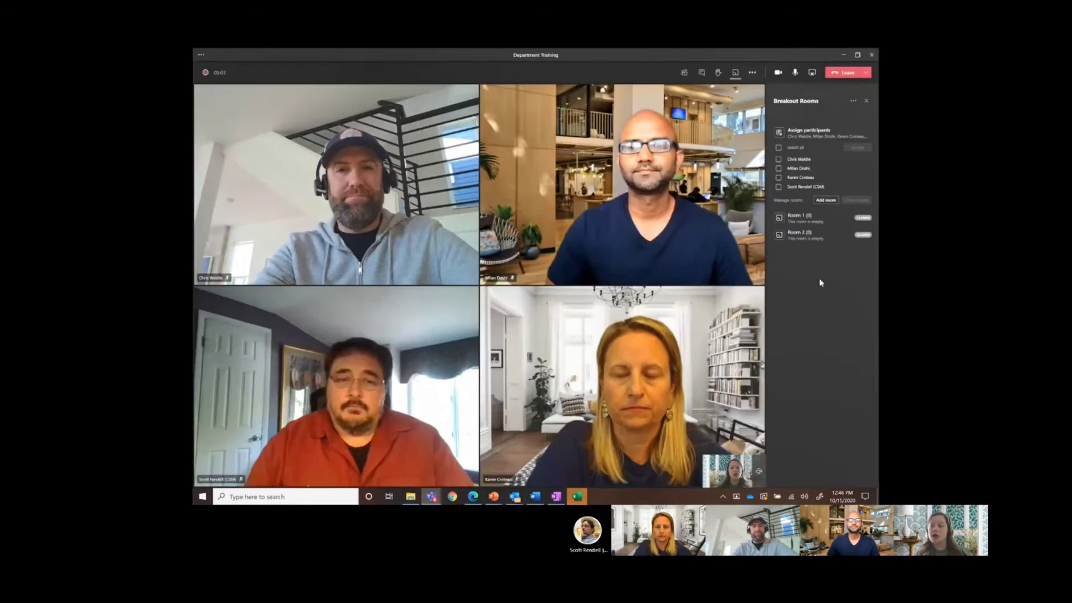
# Step: Rename the breakout room "Room 2" as "Group B"
pyautogui.click(863, 238)
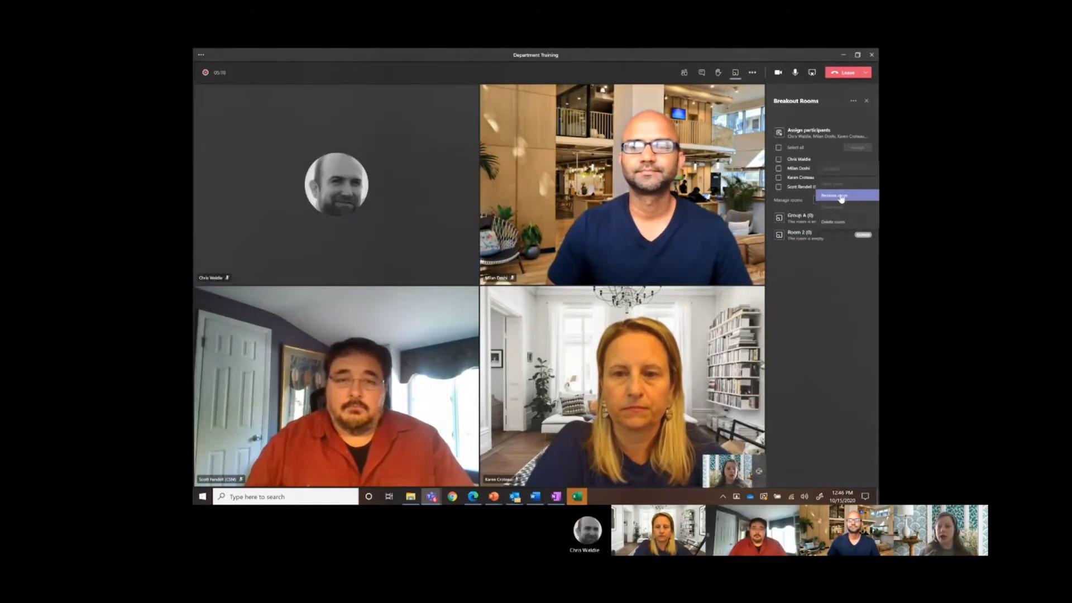
pyautogui.click(839, 198)
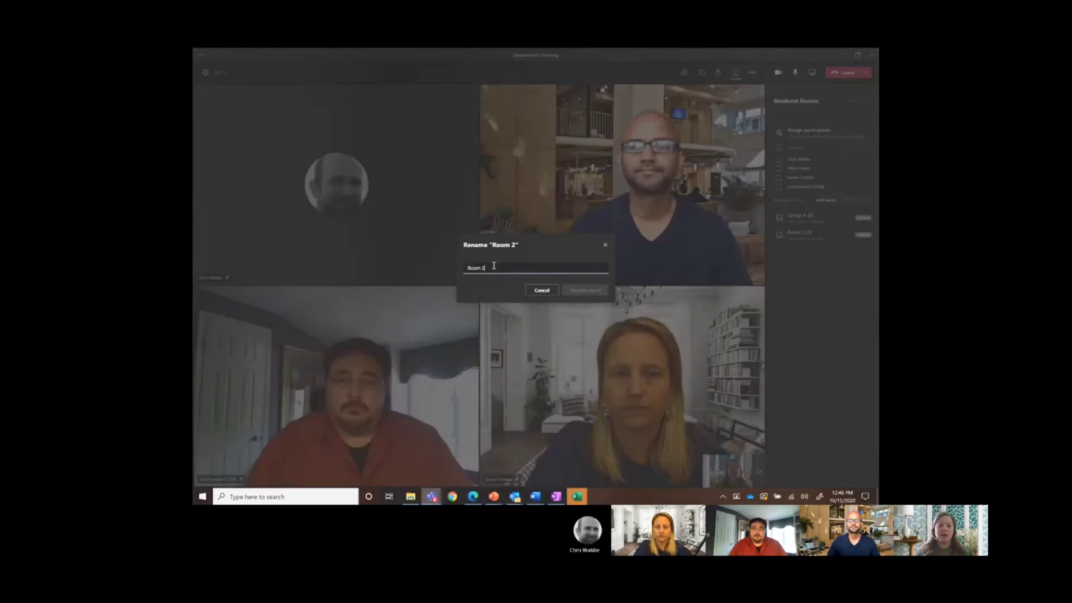
pyautogui.write('c')
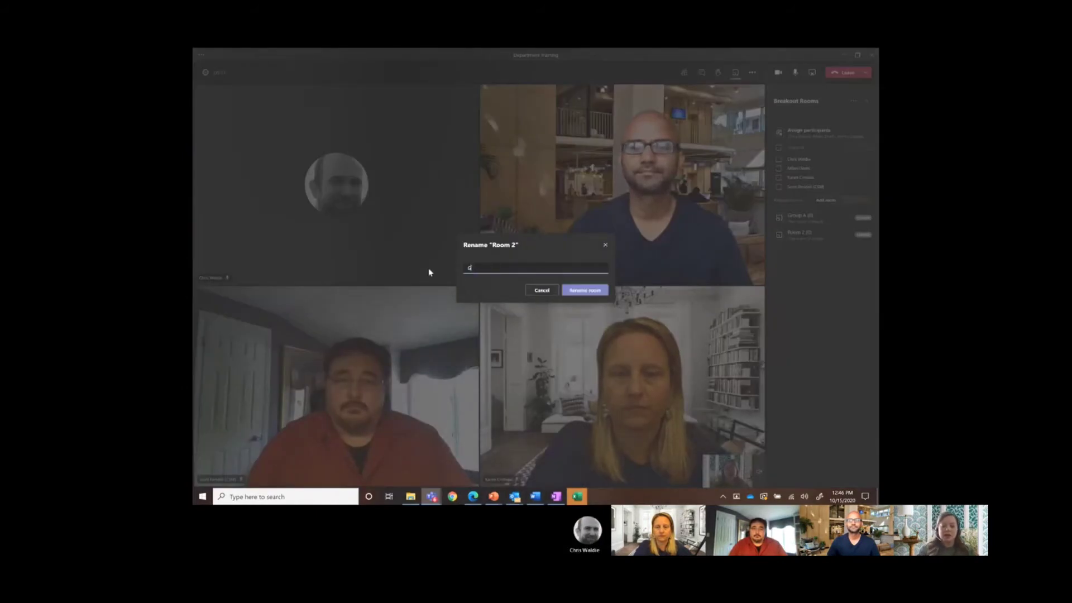
pyautogui.write('roup ')
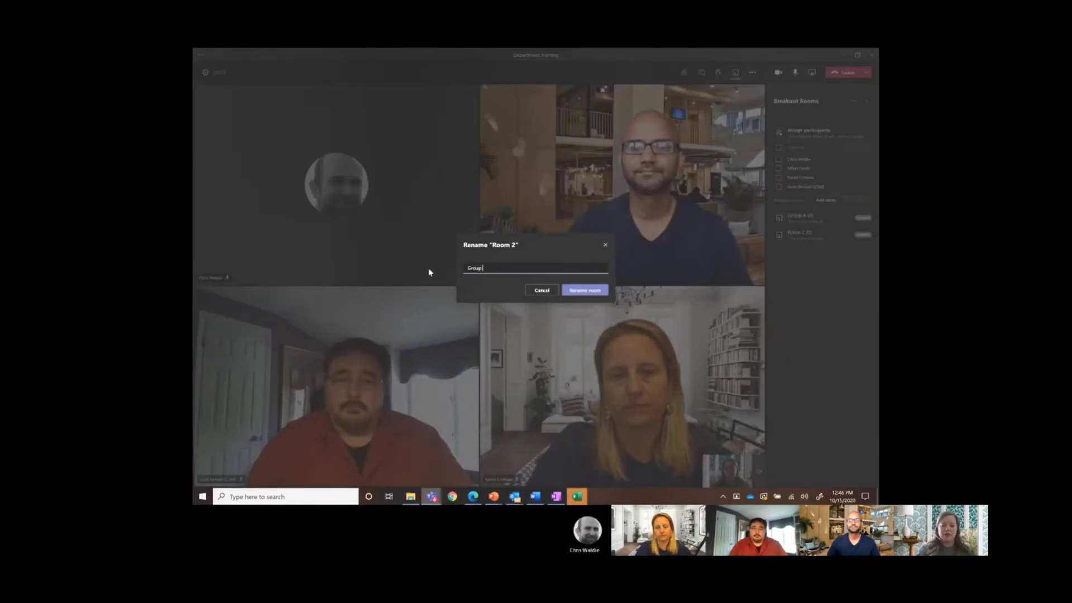
pyautogui.write('B')
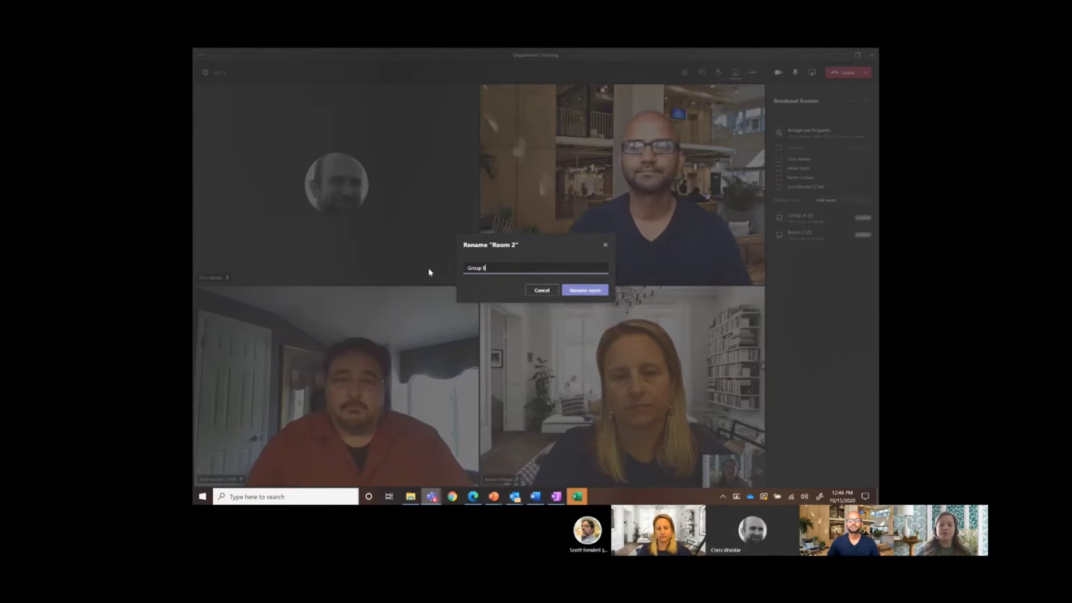
pyautogui.click(582, 291)
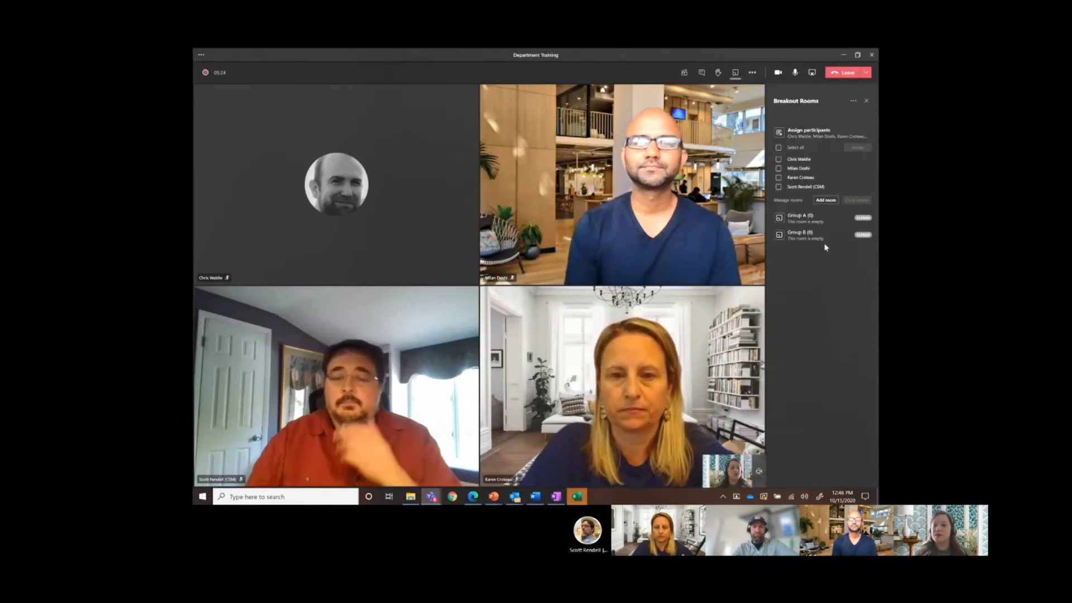
# Step: Assign the first and last participants in the unassigned list to the Group A room
pyautogui.click(779, 160)
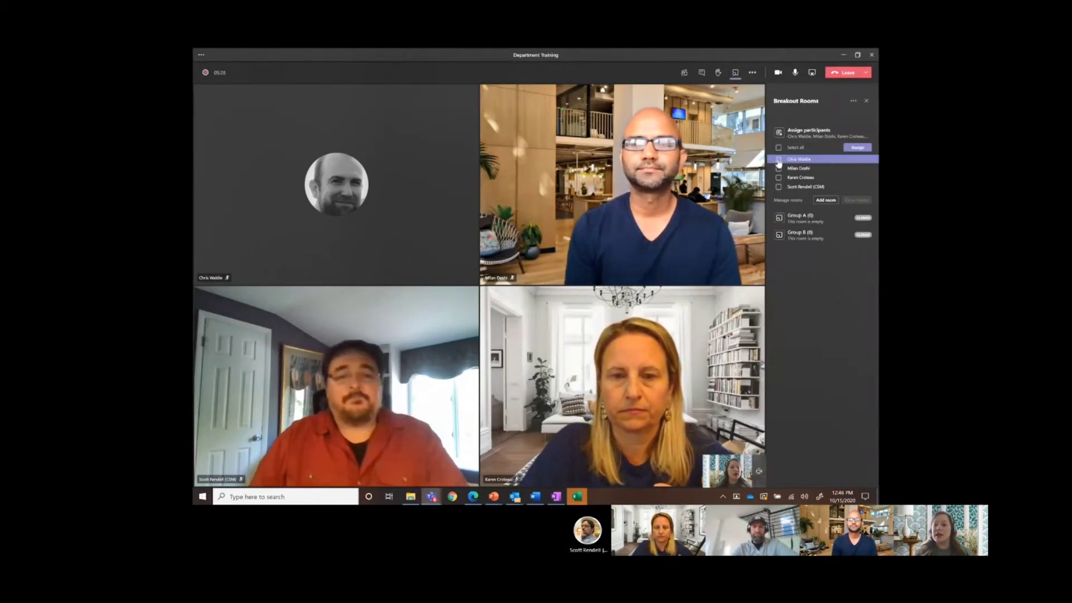
pyautogui.click(779, 187)
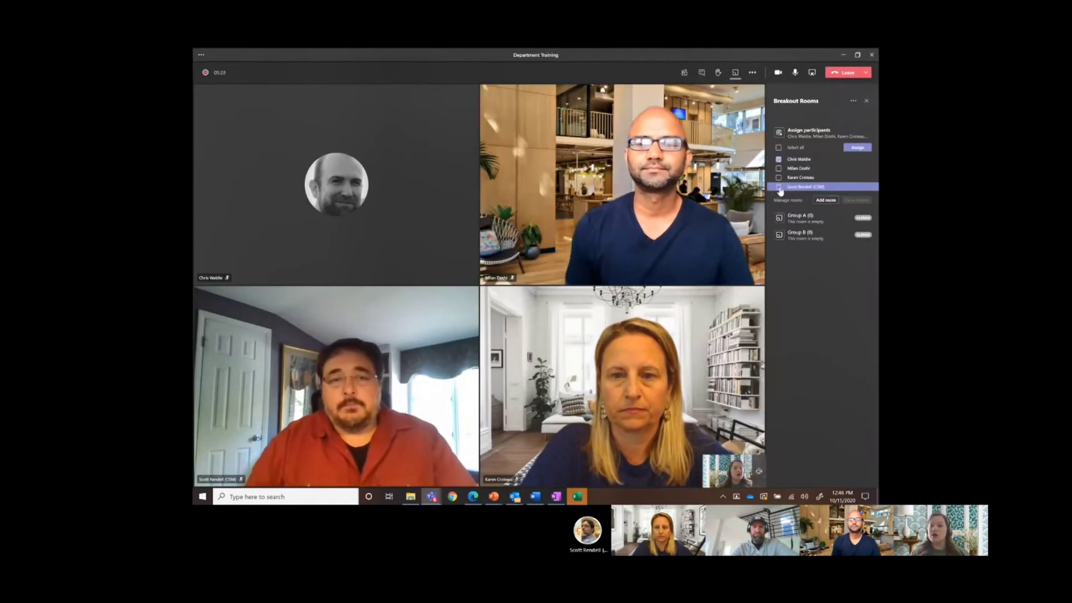
pyautogui.click(857, 148)
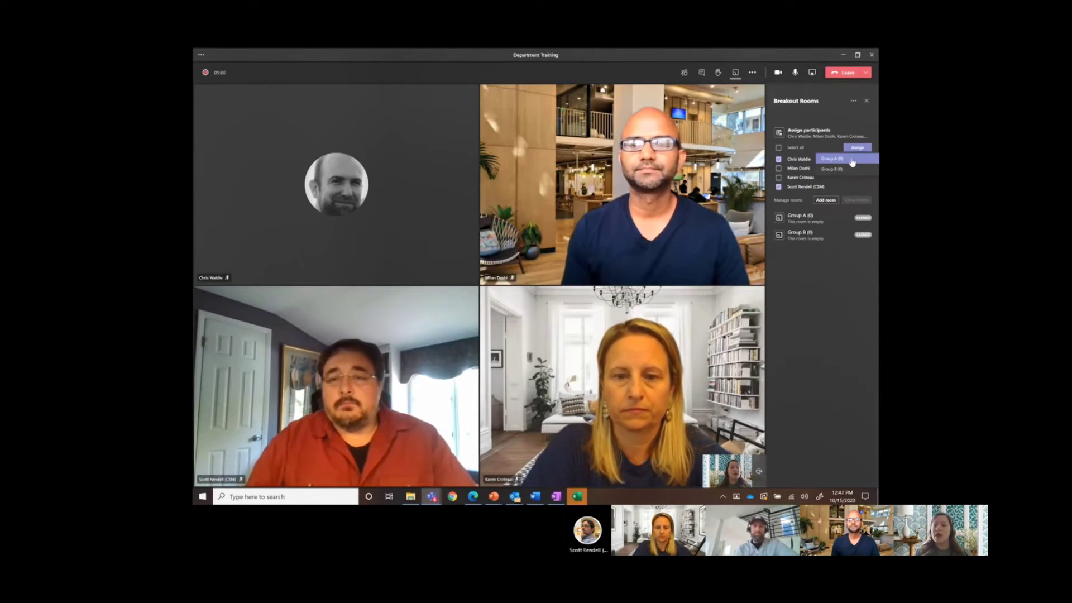
pyautogui.click(850, 160)
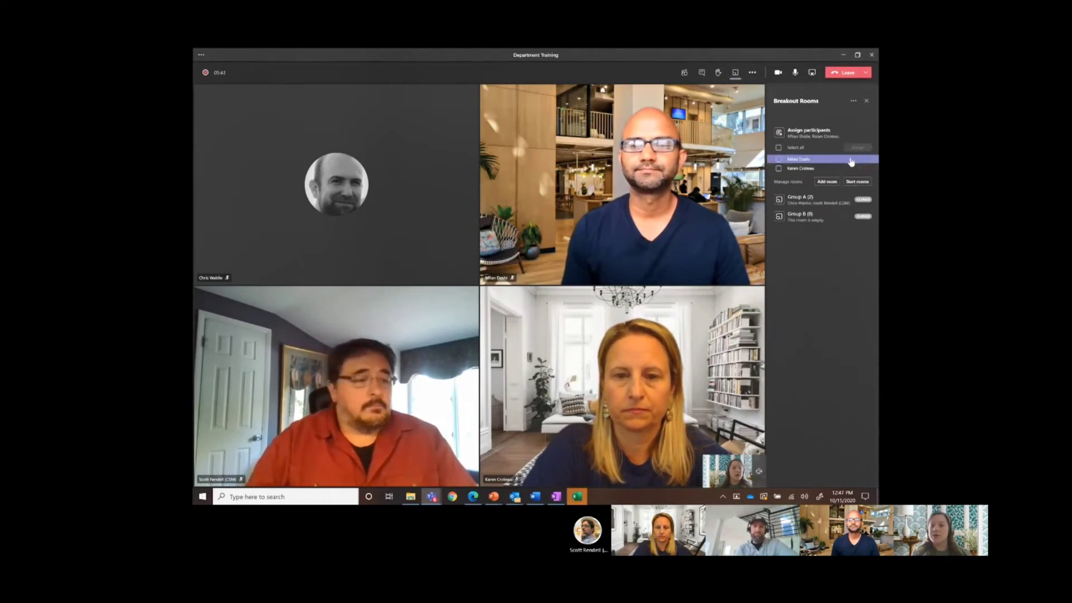
# Step: Assign the two remaining participants to the Group B room and start the breakout rooms
pyautogui.click(779, 160)
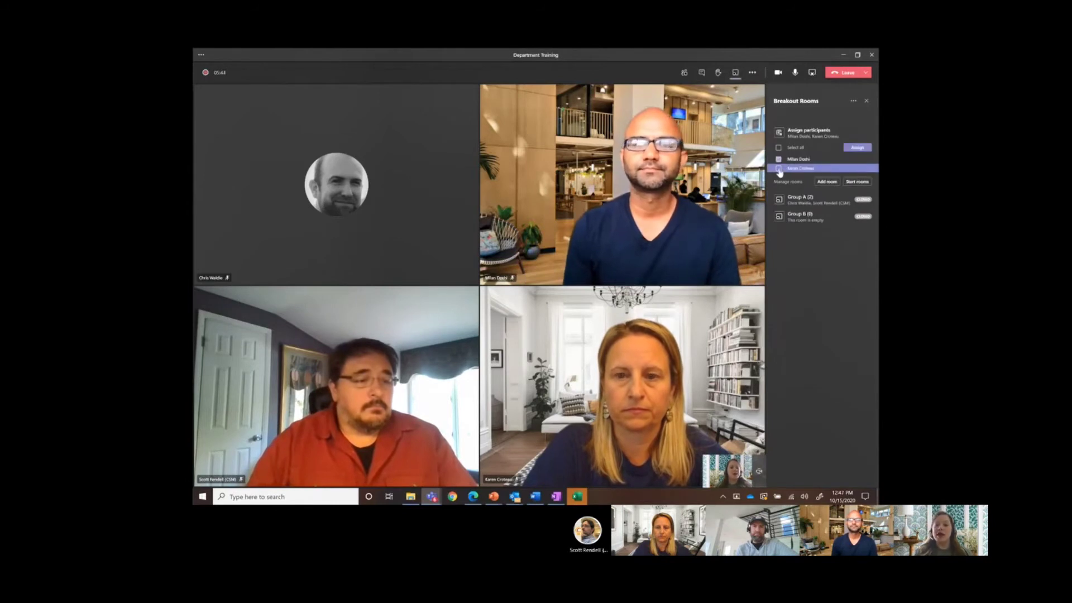
pyautogui.click(817, 170)
pyautogui.click(858, 147)
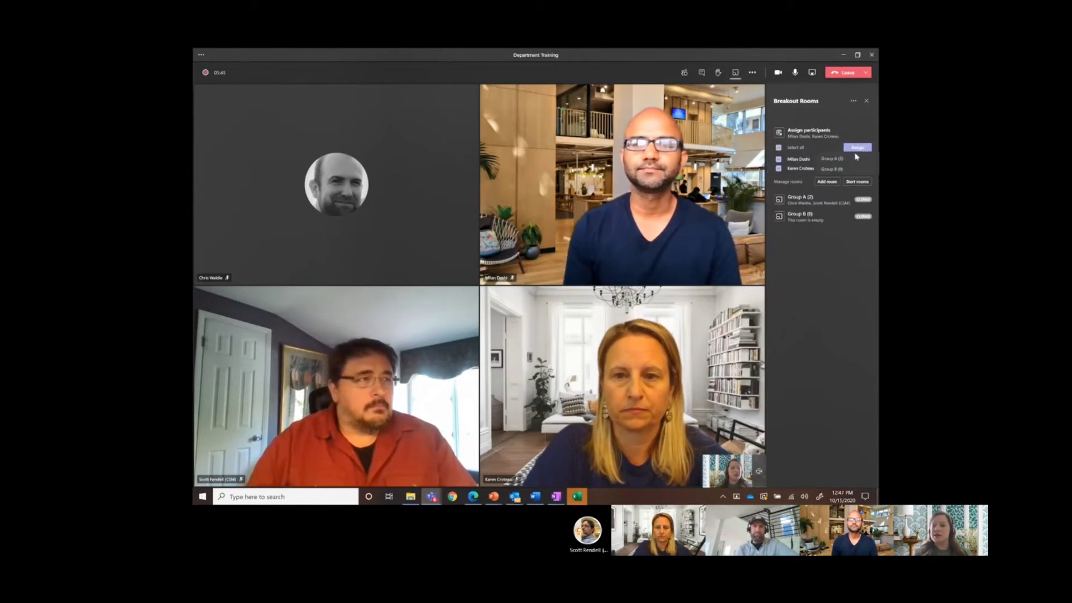
pyautogui.click(844, 169)
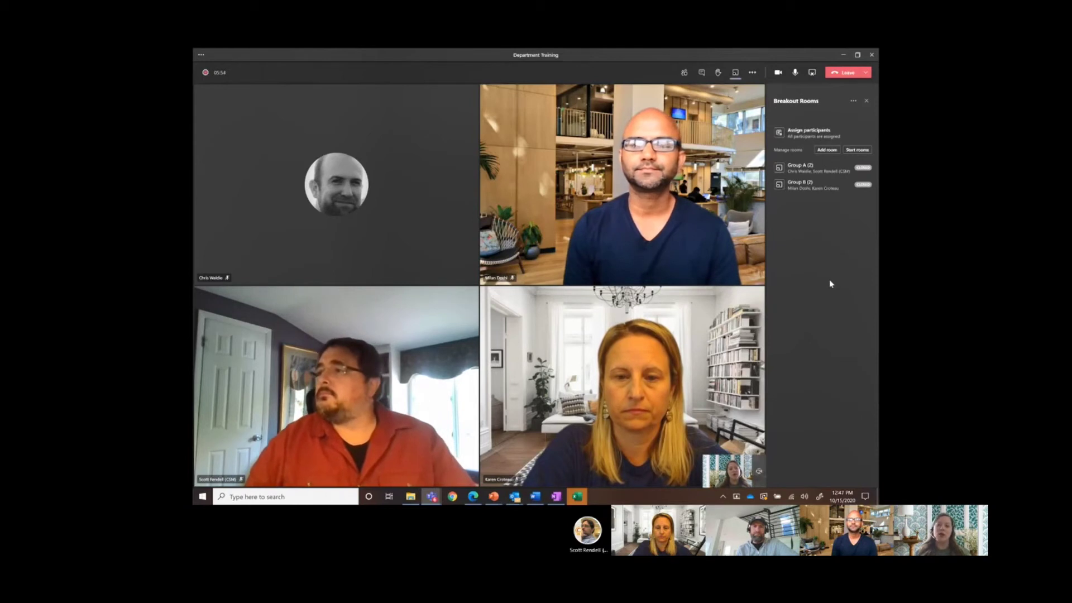
pyautogui.moveTo(862, 169)
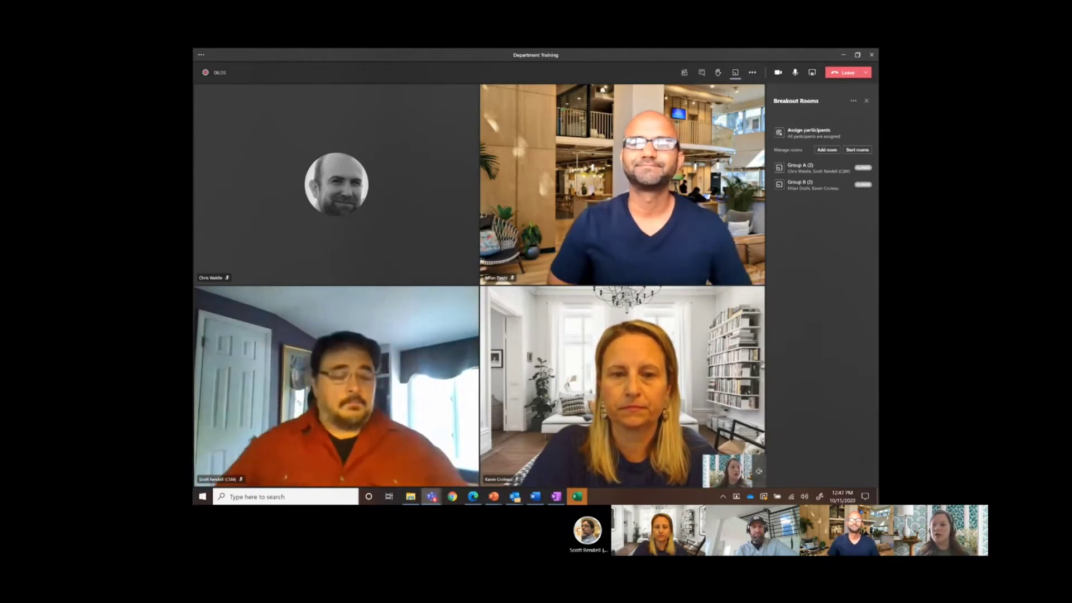
pyautogui.click(854, 151)
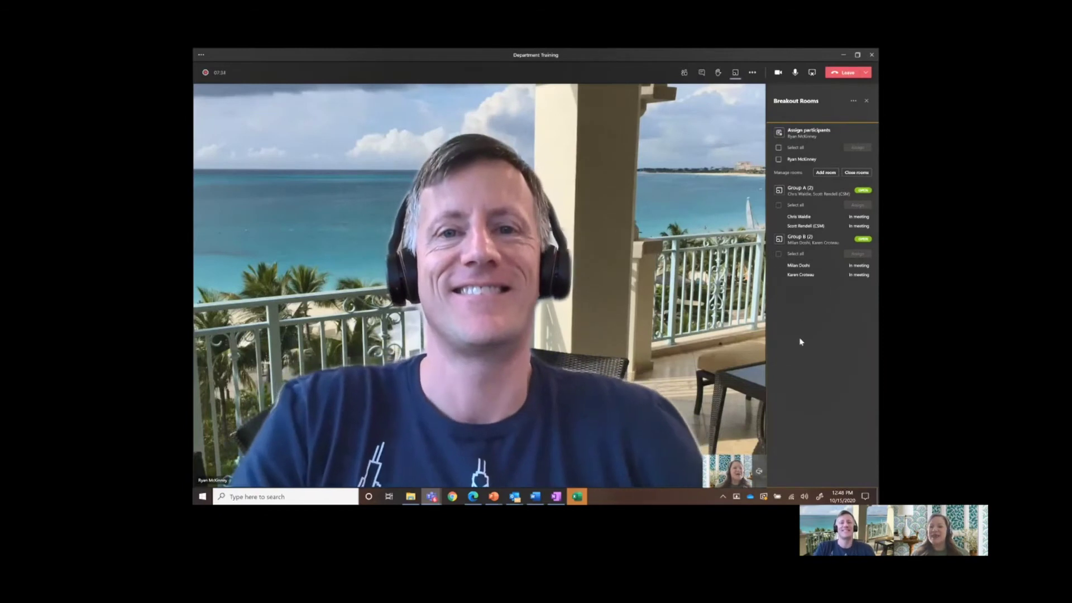
# Step: Assign the late-joining participant to the open Group A room
pyautogui.click(779, 160)
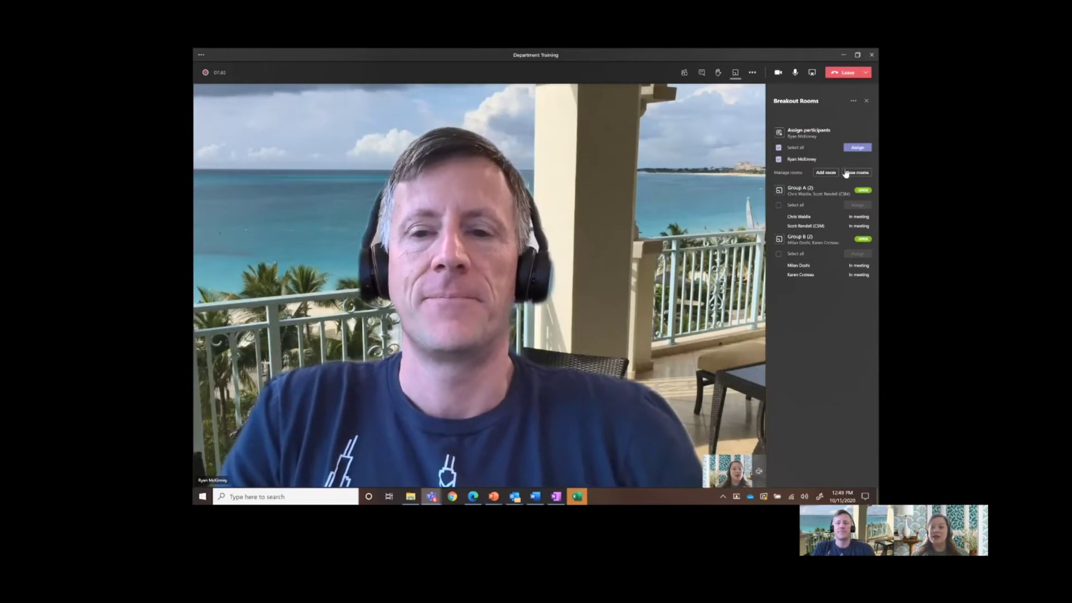
pyautogui.click(863, 150)
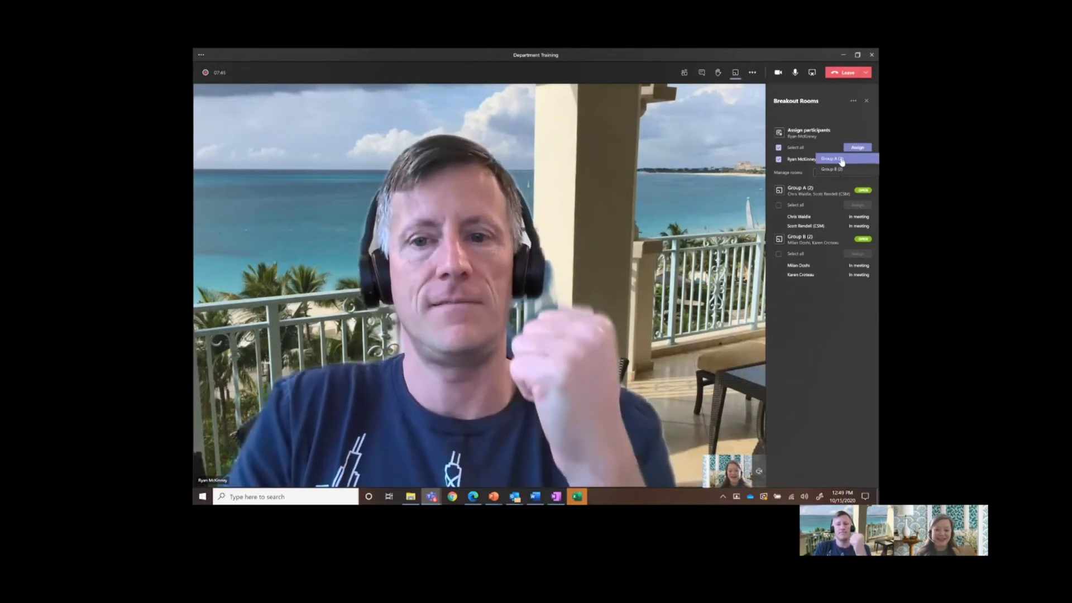
pyautogui.click(840, 160)
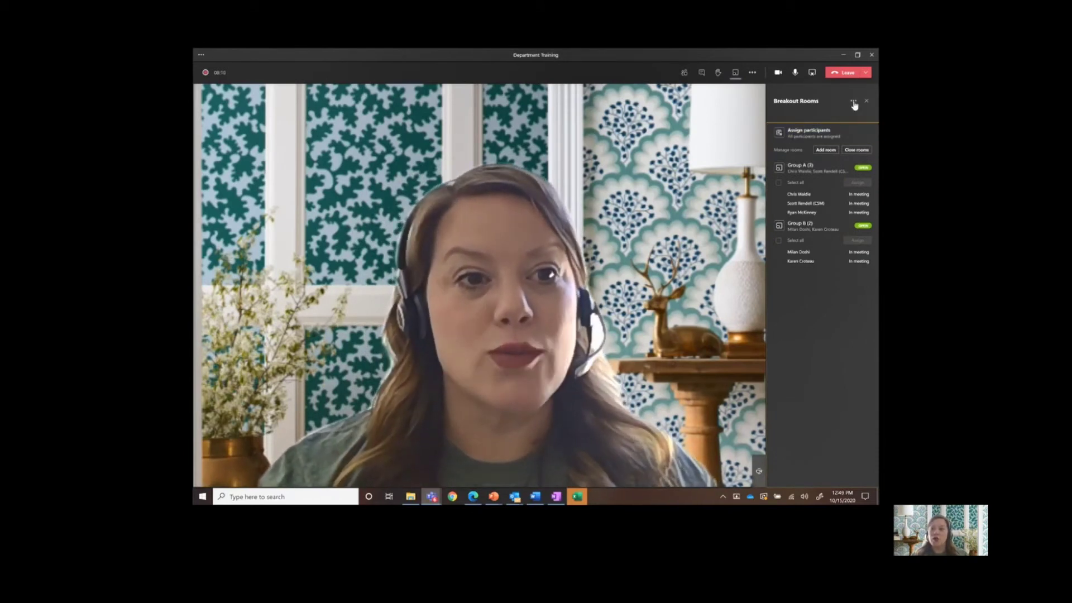
pyautogui.click(853, 103)
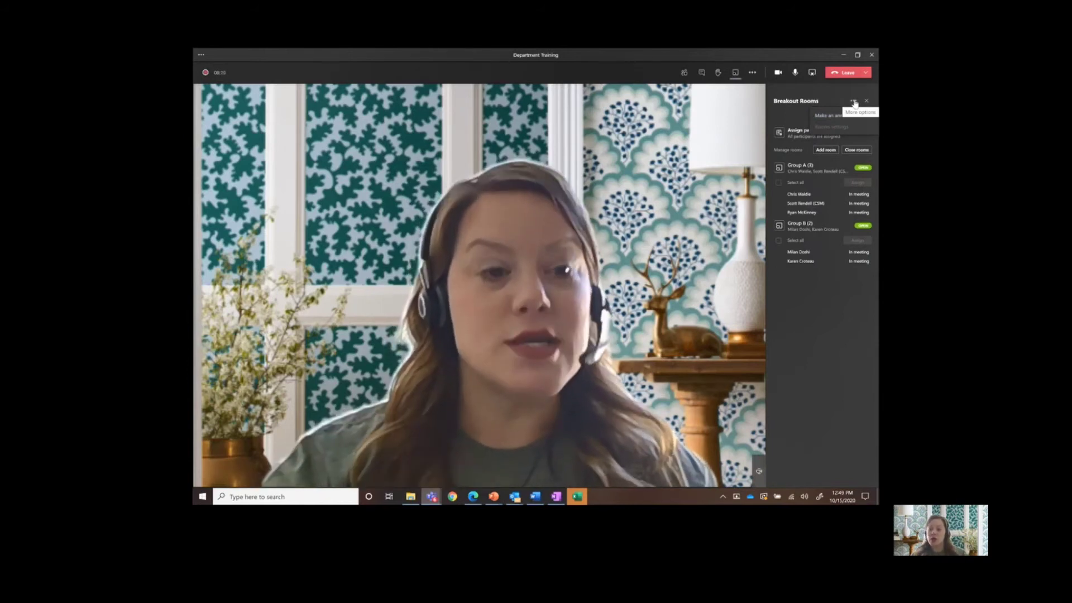
pyautogui.click(854, 103)
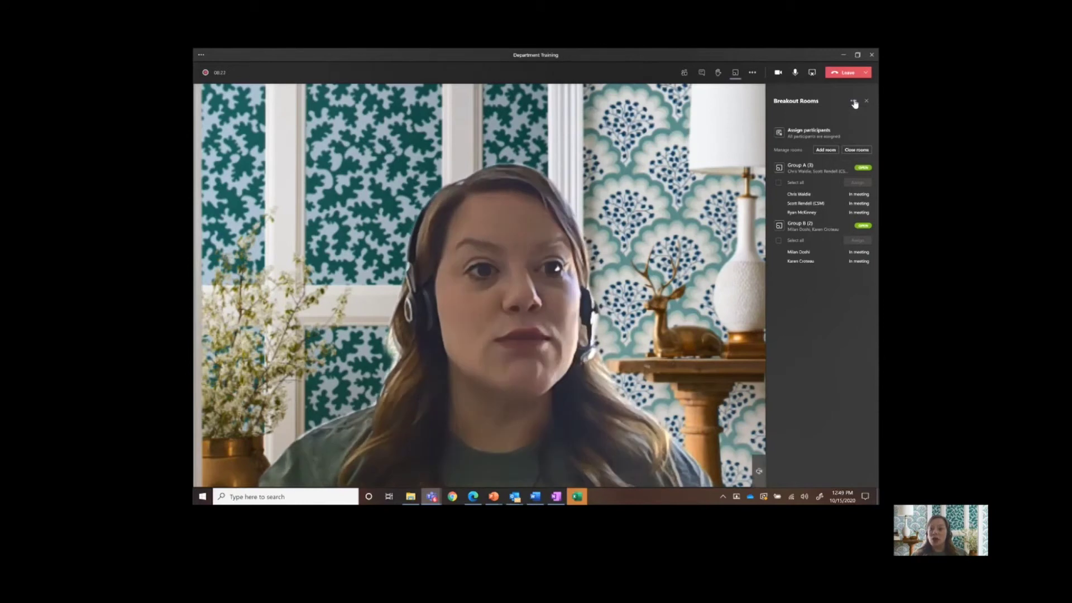
pyautogui.click(855, 103)
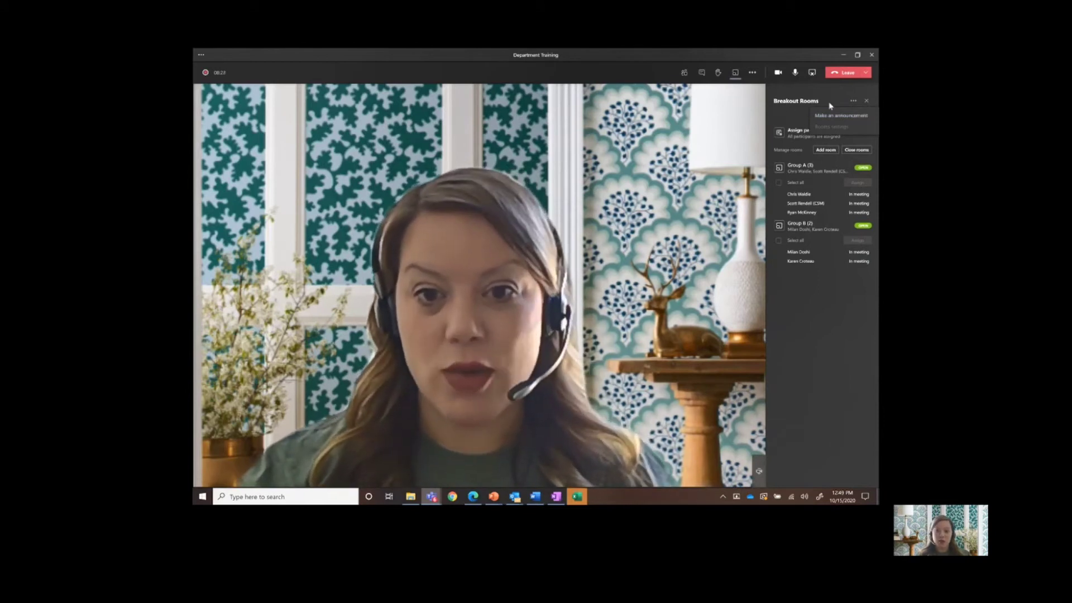
pyautogui.click(854, 103)
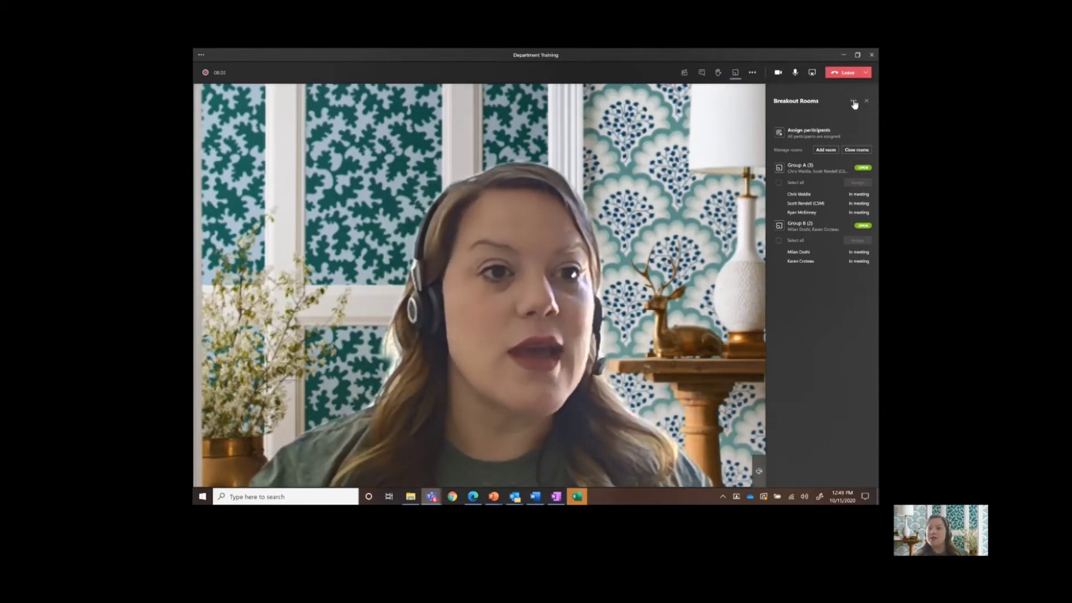
# Step: Send the announcement "Time is up in 2 minutes!" to the breakout rooms
pyautogui.click(854, 103)
pyautogui.click(841, 114)
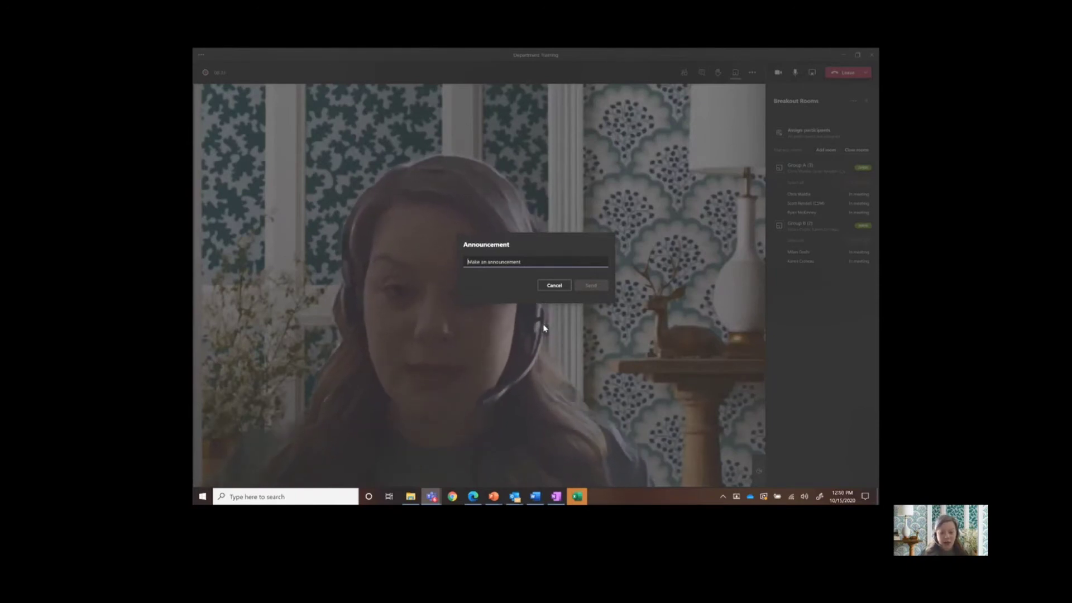
pyautogui.write('Time is')
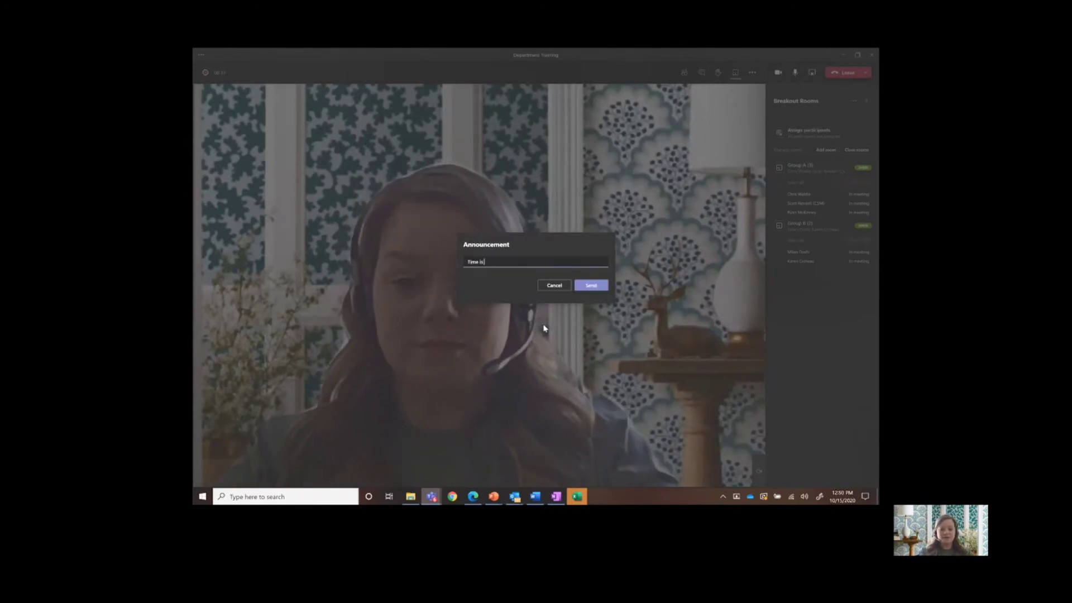
pyautogui.write(' up')
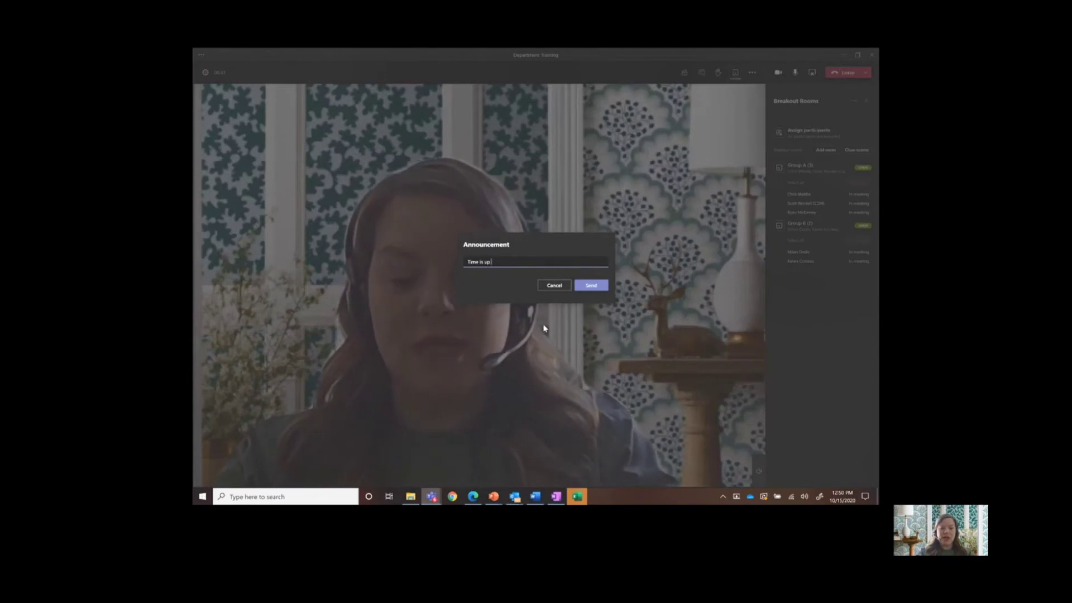
pyautogui.write(' in 2 min')
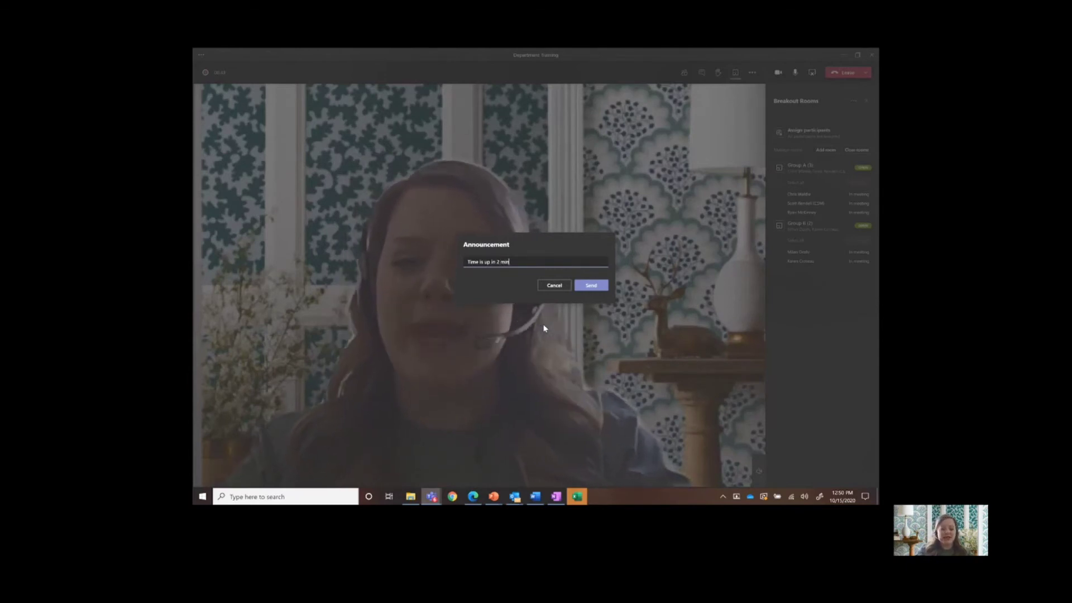
pyautogui.write('utes!')
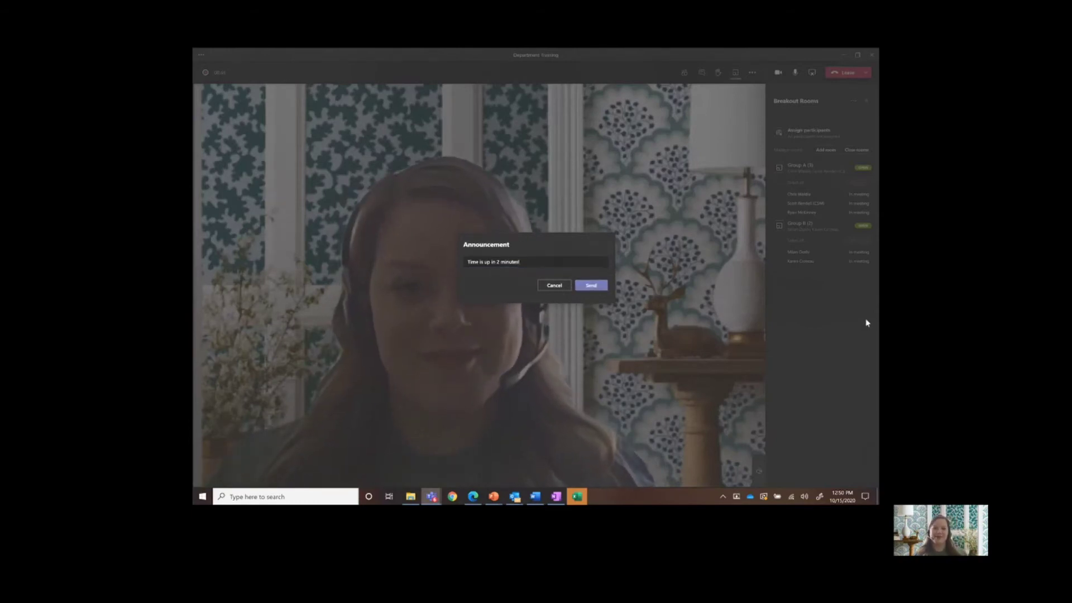
pyautogui.press('Return')
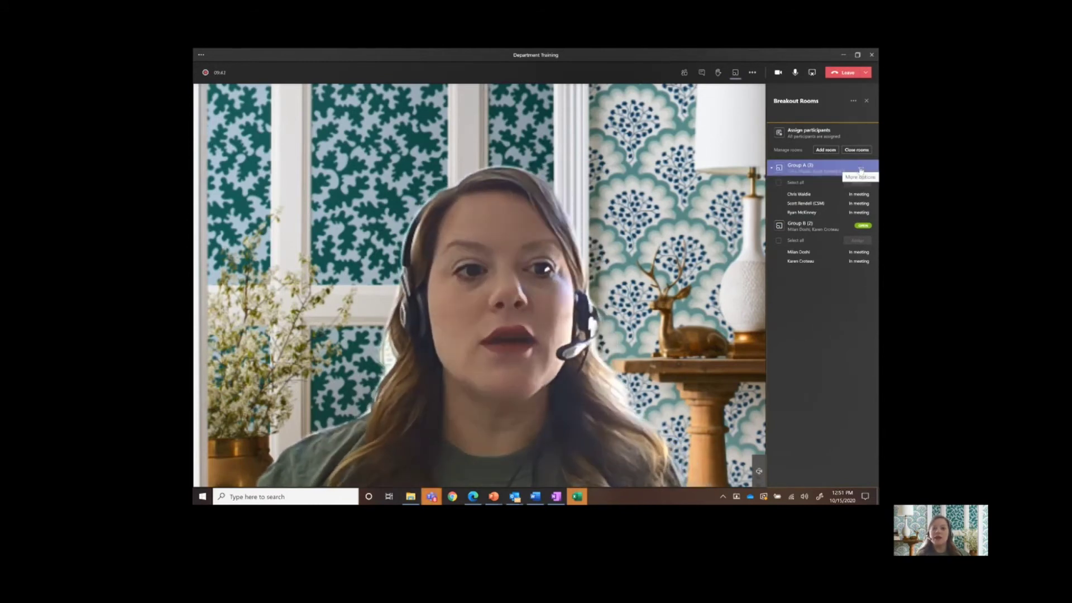
# Step: Open the room options for Group A
pyautogui.click(860, 170)
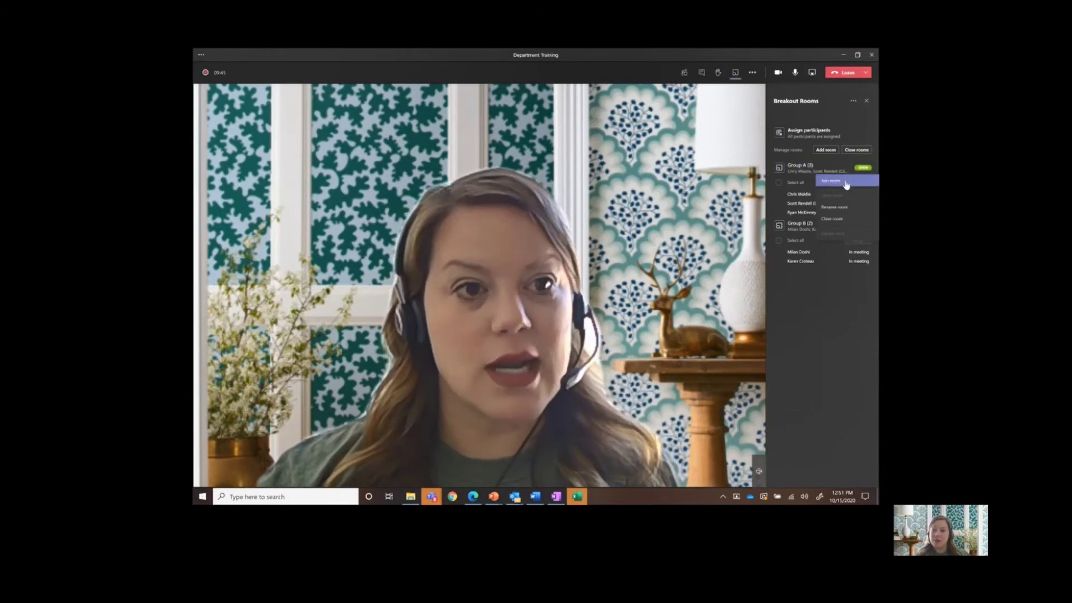